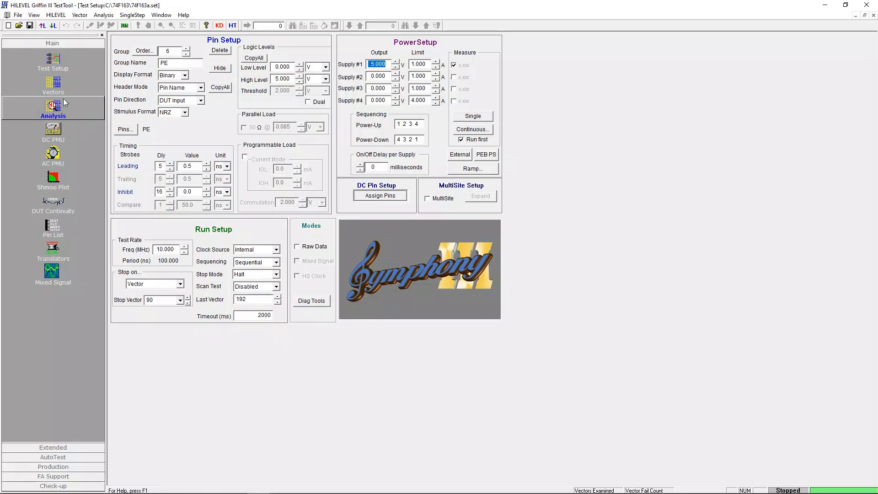
- Open the test vectors listing and move the cursor to vector address 5
{"action": "left_click", "coordinate": [53, 89]}
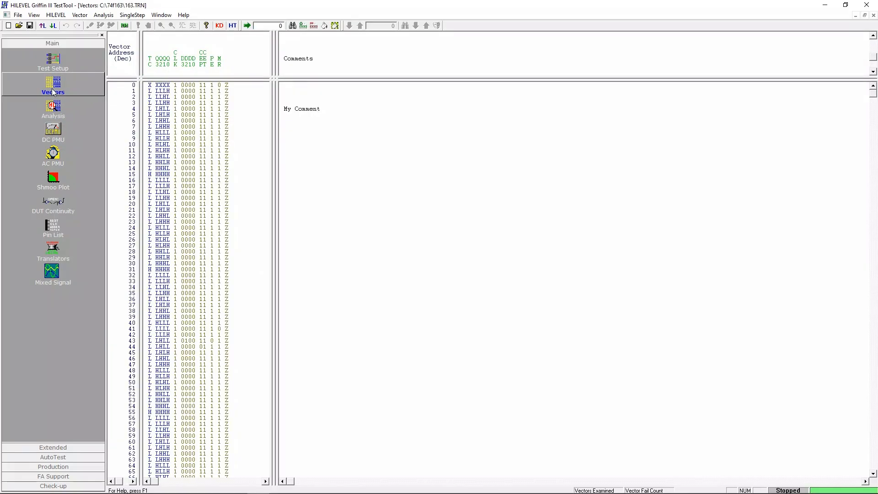
{"action": "left_click", "coordinate": [78, 16]}
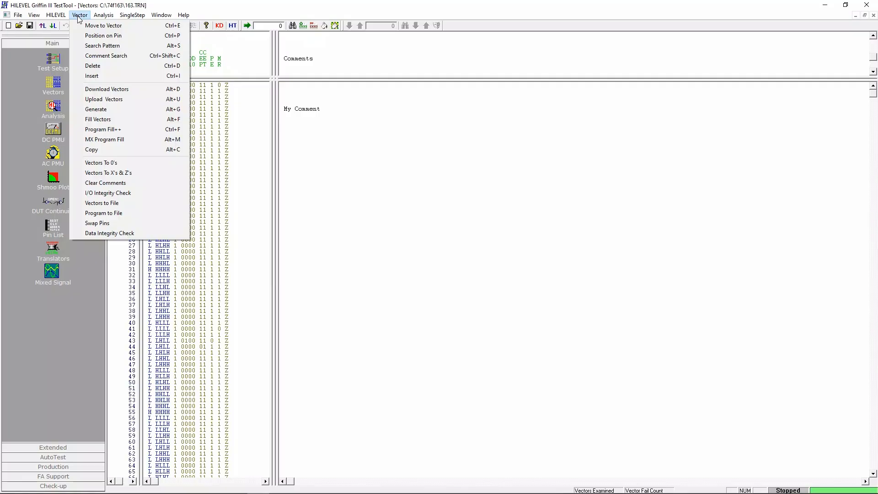
{"action": "left_click", "coordinate": [131, 26]}
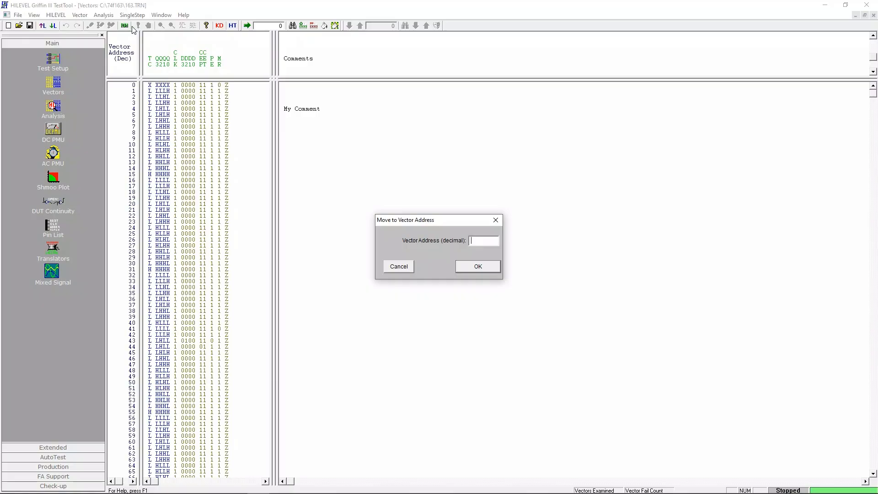
{"action": "type", "text": "5"}
{"action": "key", "text": "Return"}
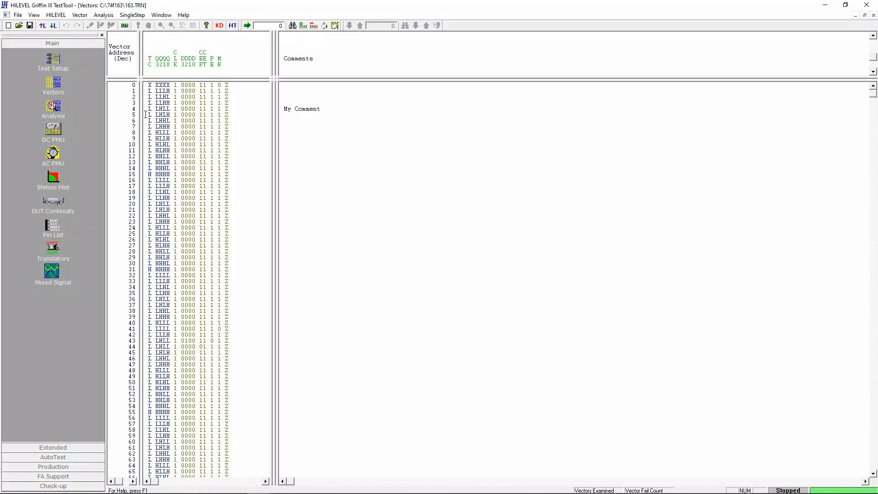
- Position the cursor on pin Q2 in the vector listing using Position on Pin
{"action": "left_click", "coordinate": [78, 15]}
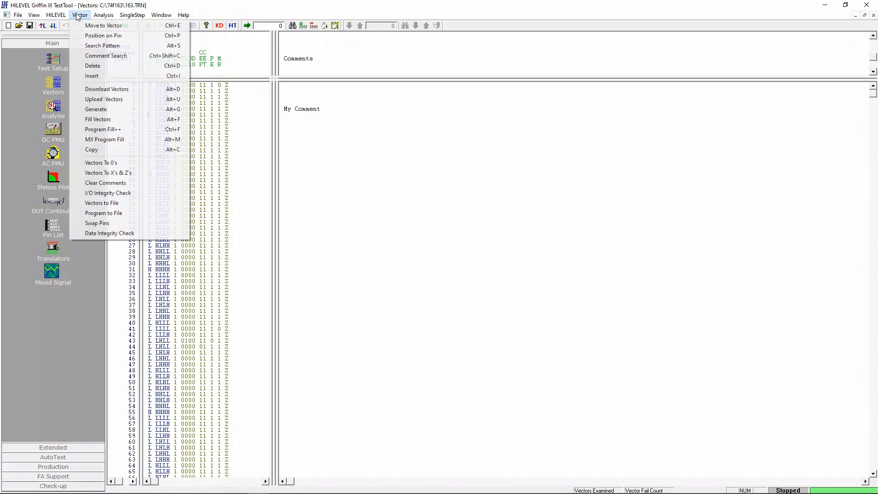
{"action": "left_click", "coordinate": [78, 37]}
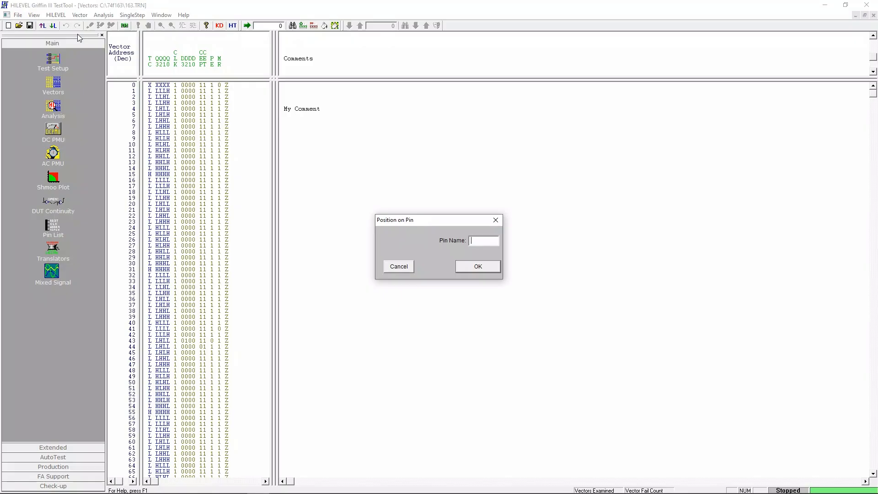
{"action": "type", "text": "MR"}
{"action": "key", "text": "Return"}
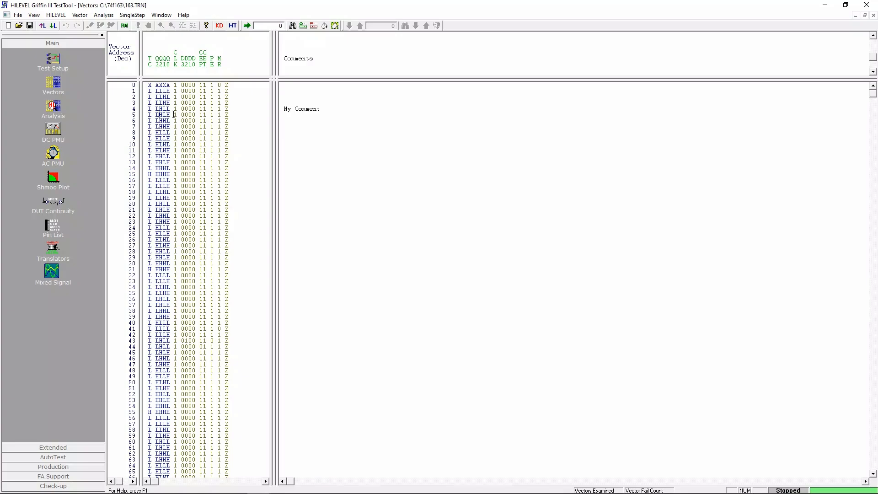
- Search forward from a lower start vector for the pattern with a 0 on pin MR and all other pins ignored
{"action": "left_click", "coordinate": [73, 16]}
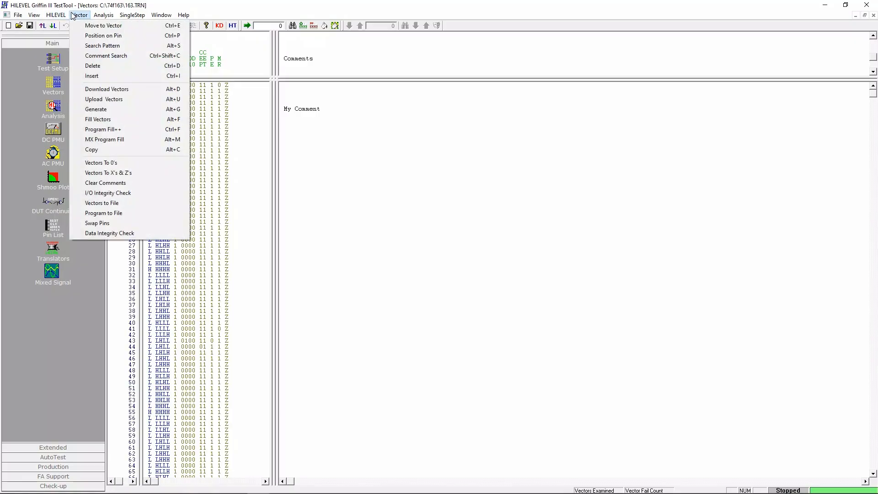
{"action": "left_click", "coordinate": [80, 46]}
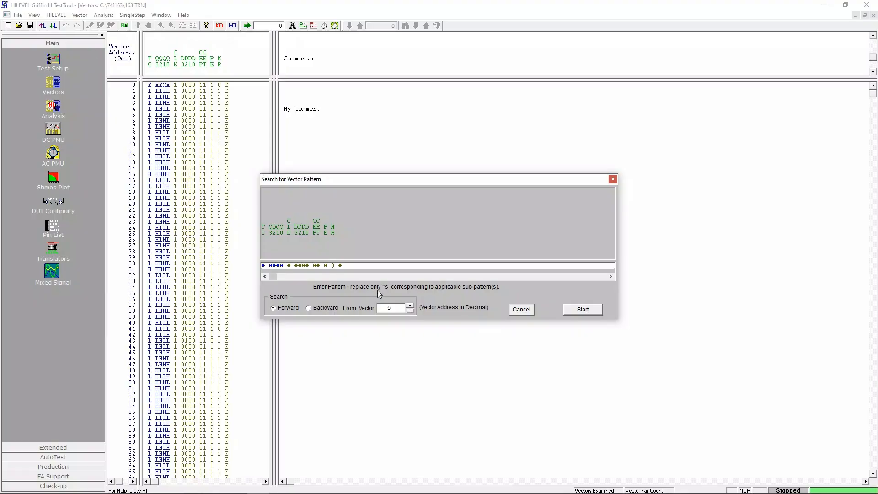
{"action": "left_click", "coordinate": [410, 311]}
{"action": "left_click", "coordinate": [409, 311]}
{"action": "left_click", "coordinate": [409, 311]}
{"action": "left_click", "coordinate": [579, 310]}
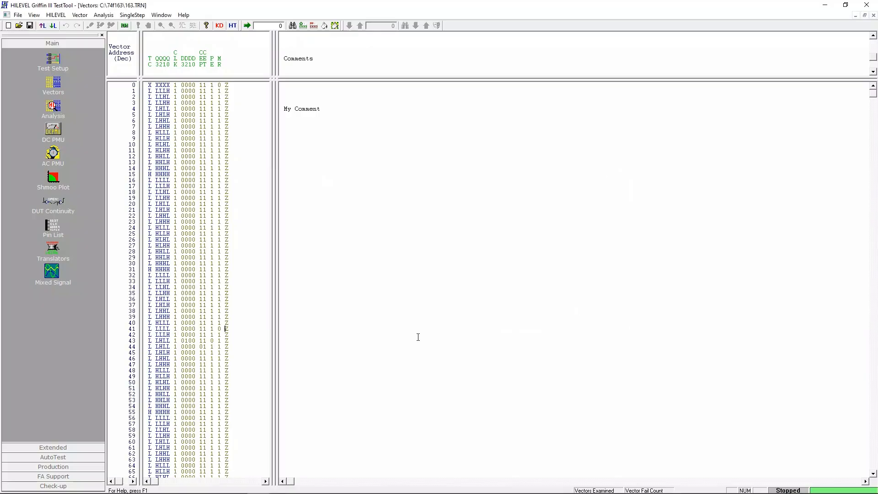
{"action": "left_click", "coordinate": [217, 333]}
- Search the vector comments for "My Comment" and jump to the matching vector
{"action": "left_click", "coordinate": [76, 16]}
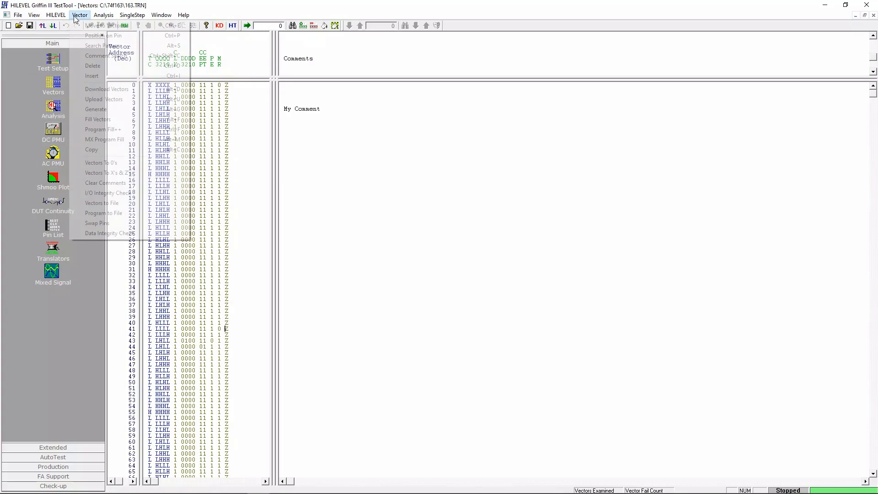
{"action": "left_click", "coordinate": [81, 55]}
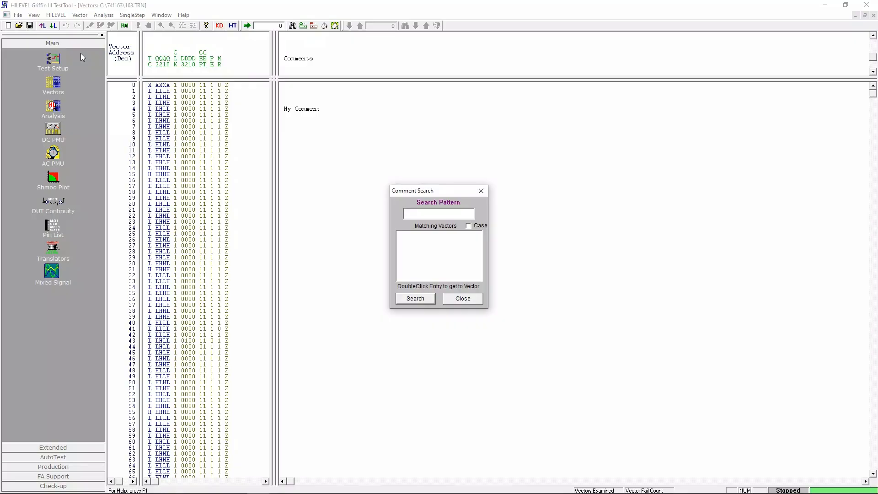
{"action": "type", "text": "My Comment"}
{"action": "left_click", "coordinate": [404, 298]}
{"action": "double_click", "coordinate": [439, 236]}
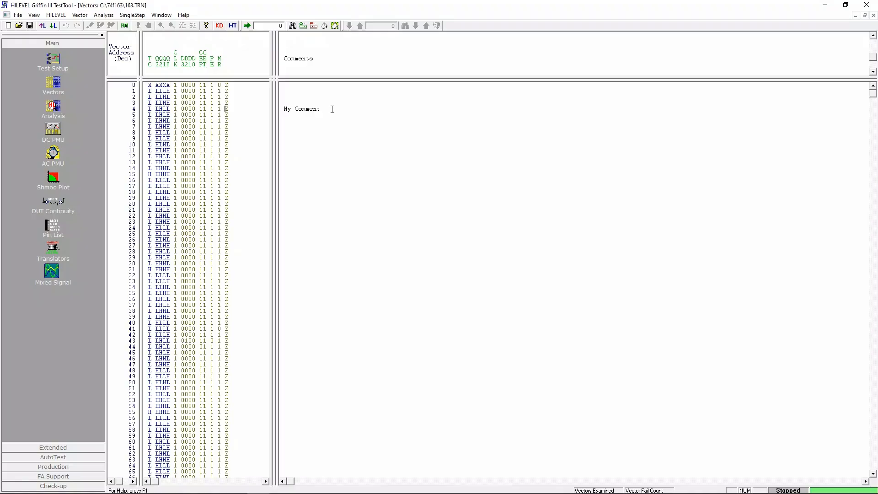
- Download the vector file C:\74f163\163.TRN without including a program file
{"action": "left_click", "coordinate": [77, 16]}
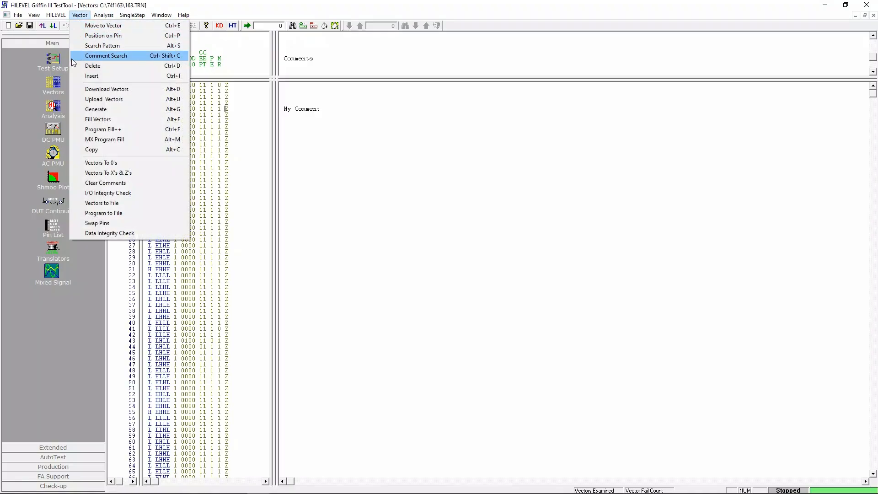
{"action": "left_click", "coordinate": [72, 87]}
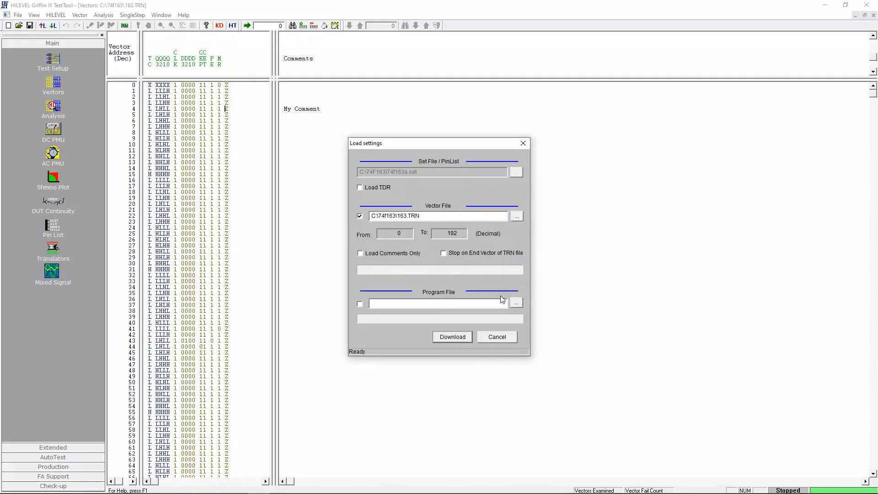
{"action": "left_click", "coordinate": [359, 305]}
{"action": "left_click", "coordinate": [359, 304]}
{"action": "left_click", "coordinate": [455, 336]}
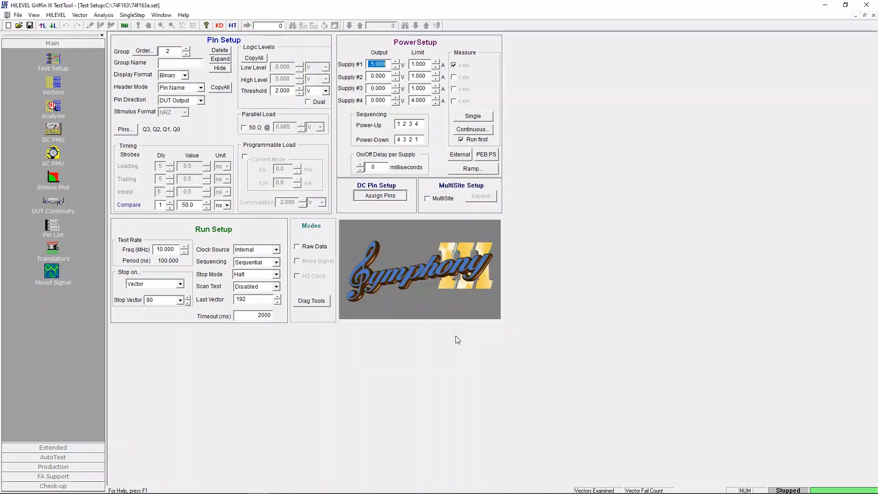
- Reopen the vectors listing and upload vectors 0 to 192 to C:\74f163\163.TRN, retaining the CurveTrace options
{"action": "left_click", "coordinate": [85, 89]}
{"action": "left_click", "coordinate": [76, 15]}
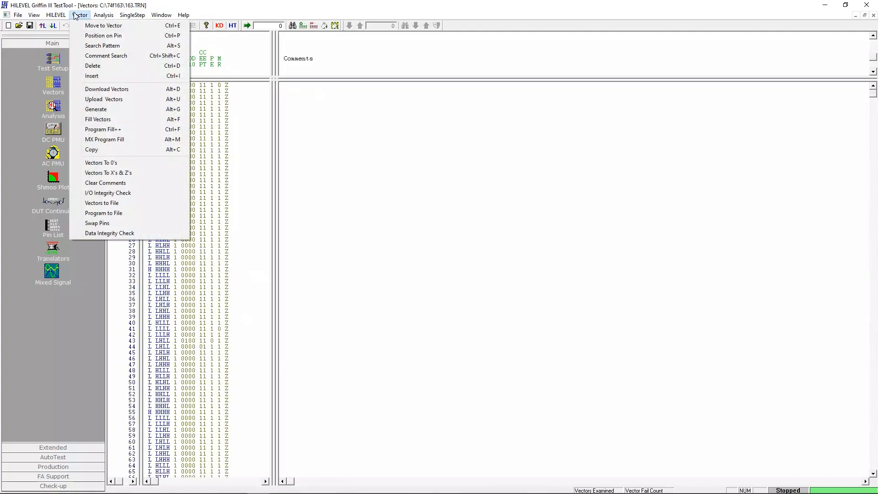
{"action": "left_click", "coordinate": [138, 99]}
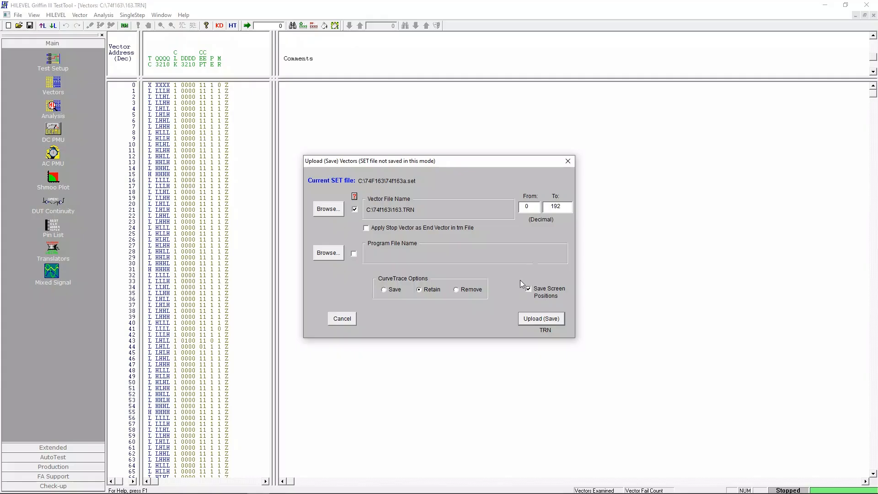
{"action": "left_click", "coordinate": [528, 322]}
- Set the sequential increment to 4 and generate a checkerboard pattern on pins TC and Q3 to Q0 for vectors 0 to 192
{"action": "left_click", "coordinate": [81, 16]}
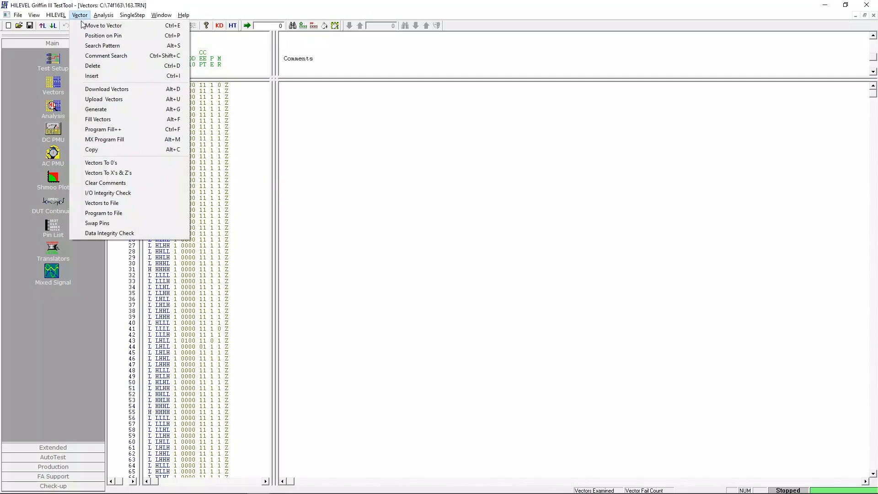
{"action": "left_click", "coordinate": [82, 108]}
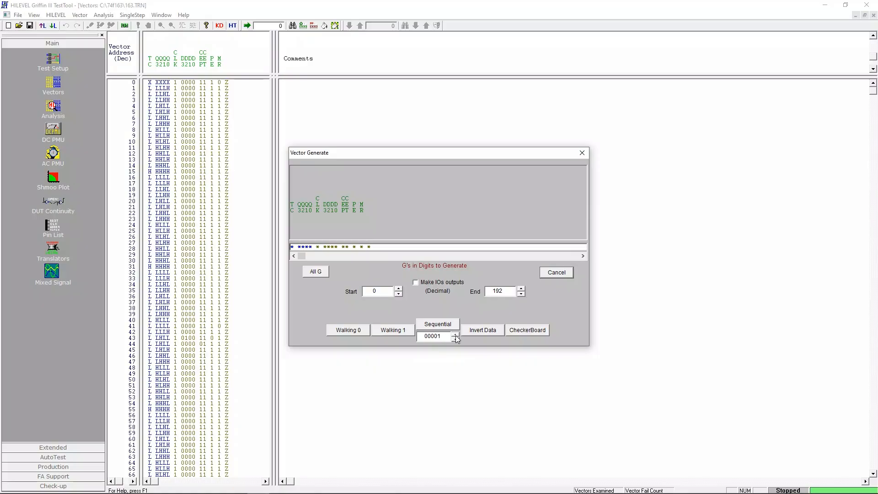
{"action": "left_click", "coordinate": [456, 335]}
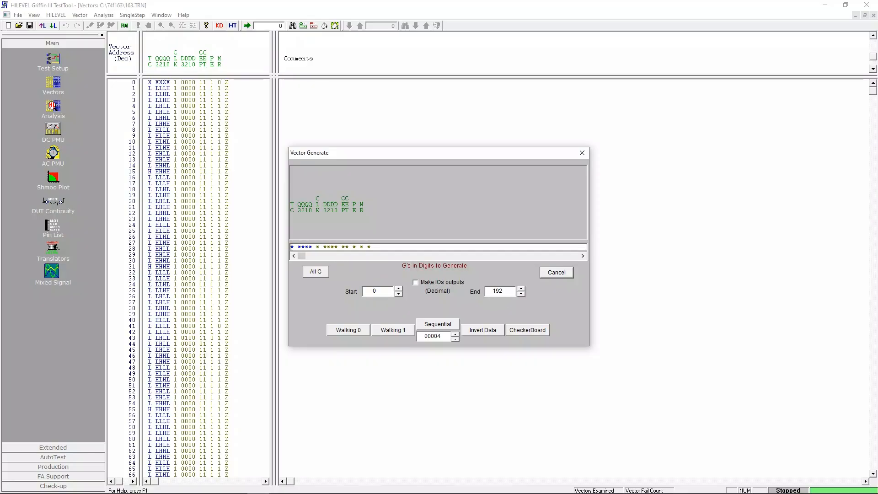
{"action": "type", "text": "GGGG"}
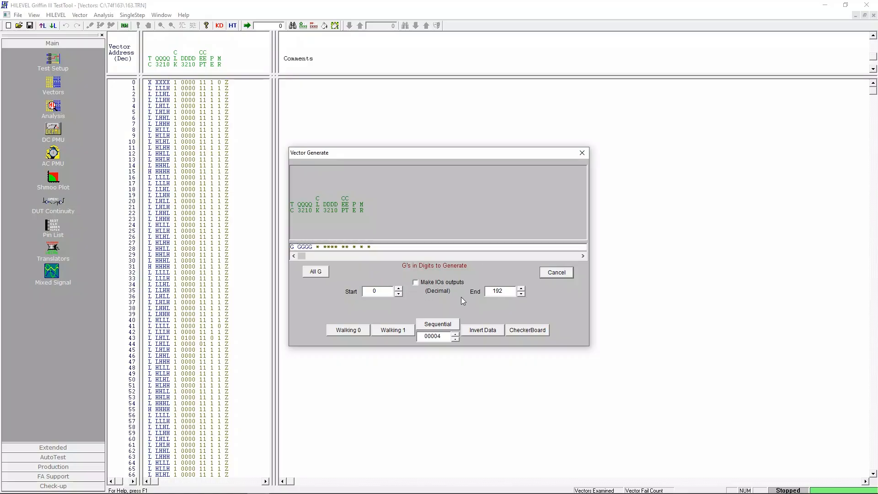
{"action": "left_click", "coordinate": [535, 332]}
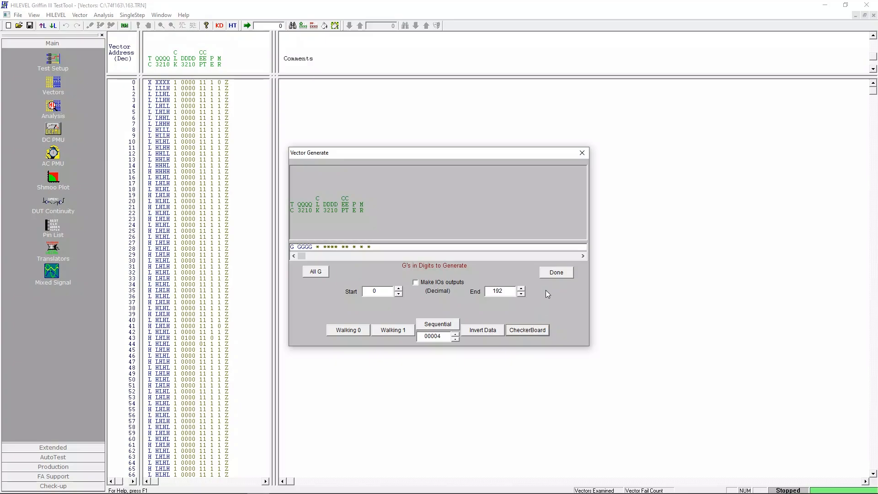
{"action": "left_click", "coordinate": [554, 273]}
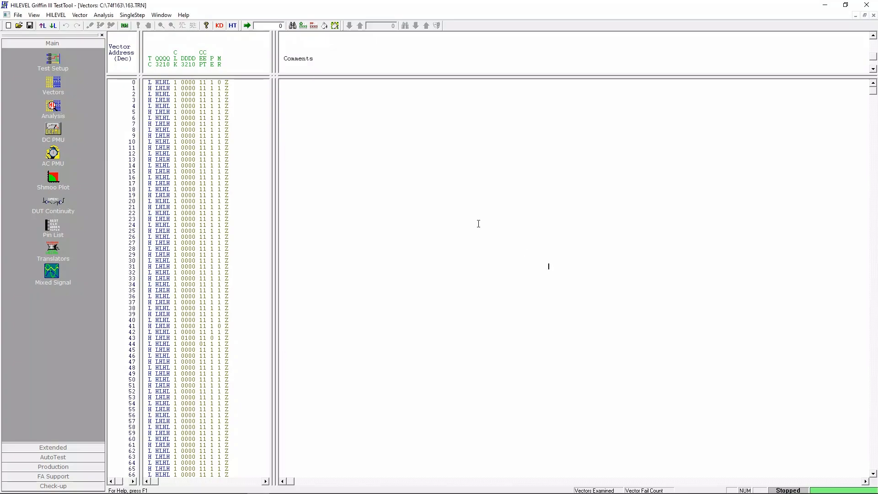
- Fill pin TC with X across vectors 0 to 192, leaving the other pins' patterns as wildcards
{"action": "left_click", "coordinate": [80, 15]}
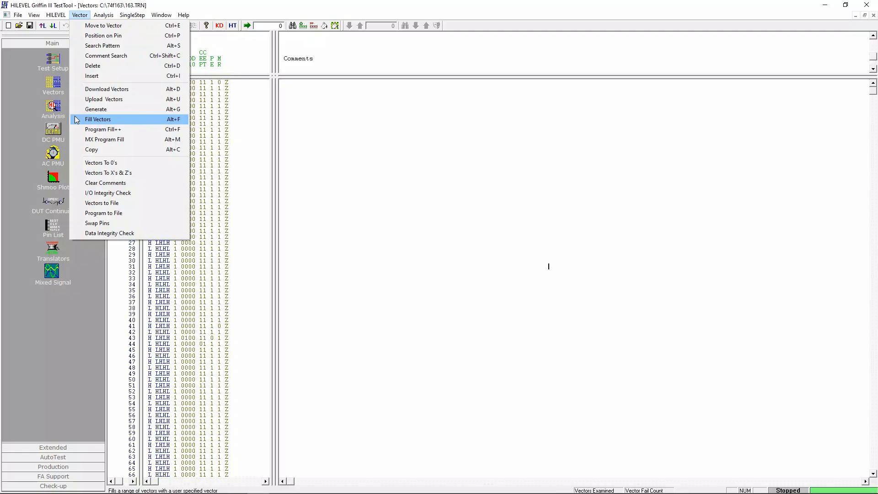
{"action": "left_click", "coordinate": [91, 119]}
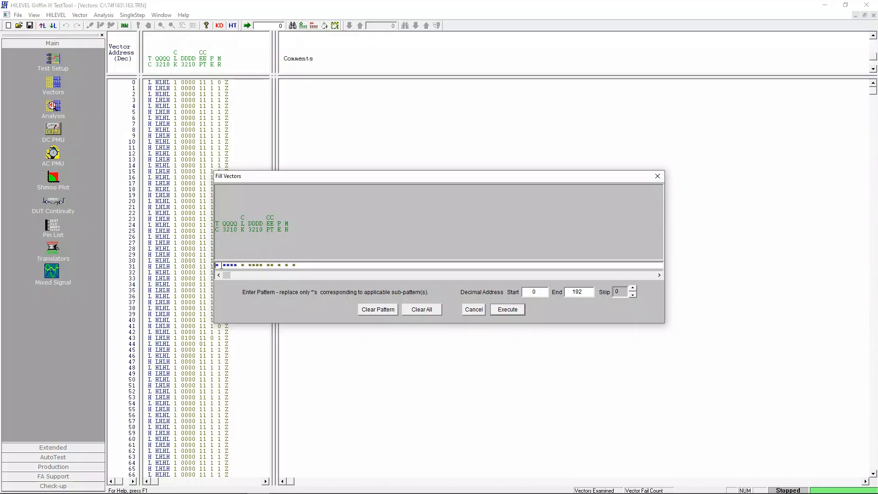
{"action": "type", "text": "X"}
{"action": "left_click", "coordinate": [508, 309]}
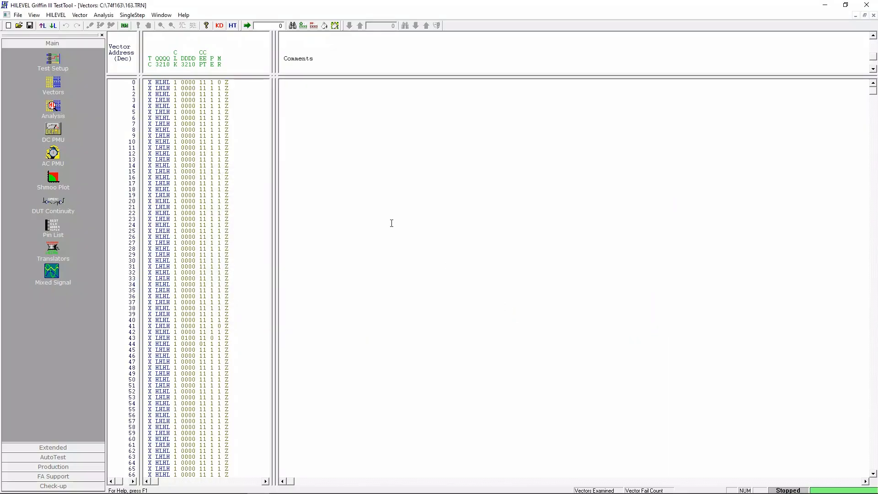
- Program-fill the NOOP command from vector 0 to 192 and search for that command
{"action": "left_click", "coordinate": [80, 15]}
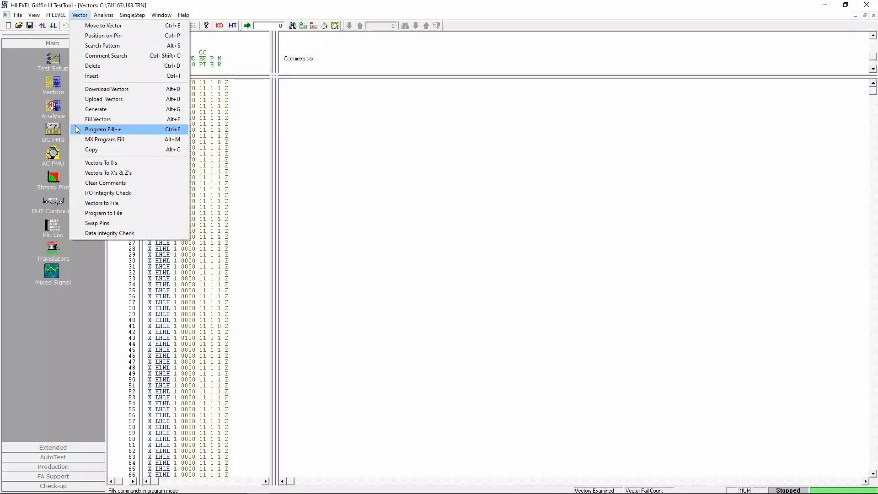
{"action": "left_click", "coordinate": [91, 129]}
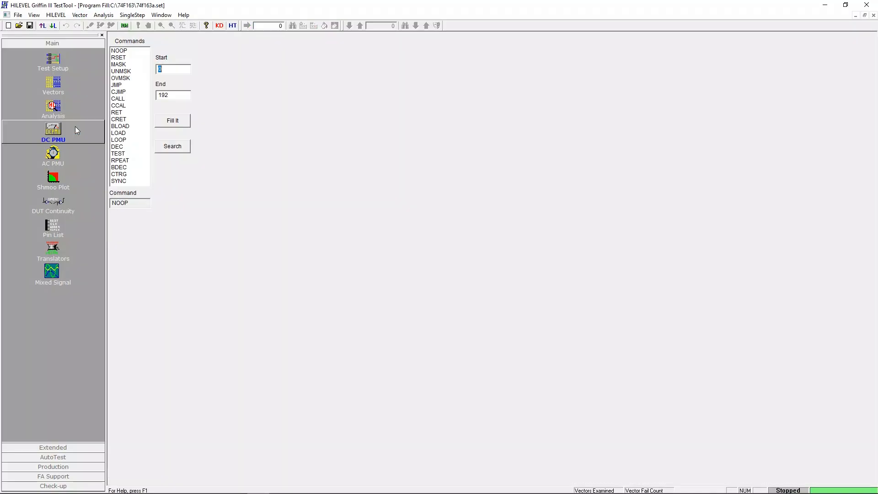
{"action": "left_click", "coordinate": [138, 53]}
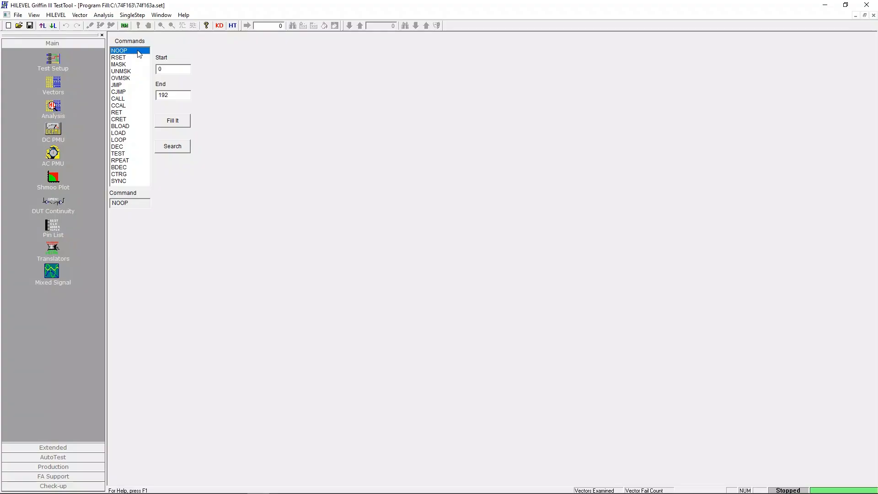
{"action": "left_click", "coordinate": [186, 121]}
{"action": "left_click", "coordinate": [182, 147]}
- Return to the vectors listing and, in pins copy mode, copy pin 1 over pin 2 for all vectors
{"action": "left_click", "coordinate": [79, 87]}
{"action": "left_click", "coordinate": [79, 15]}
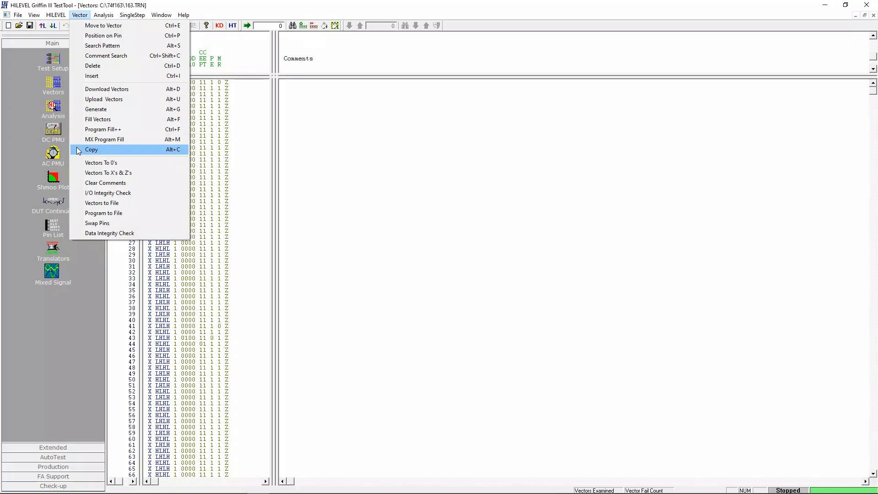
{"action": "left_click", "coordinate": [77, 151]}
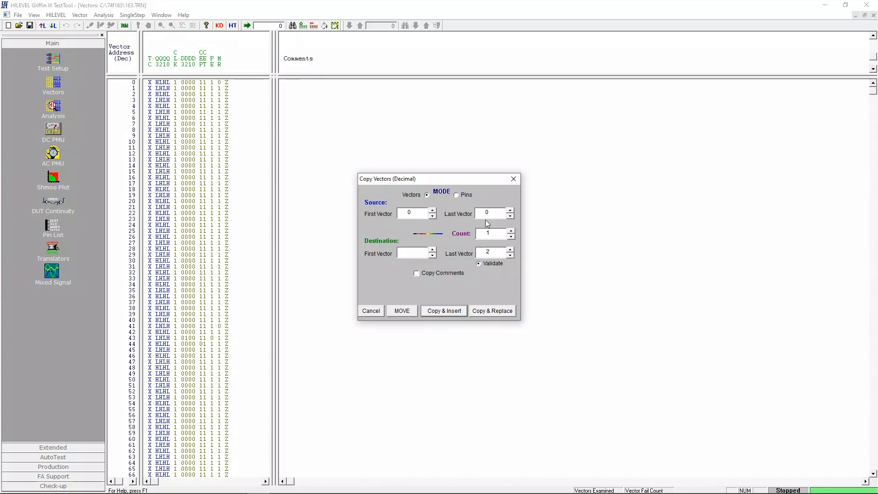
{"action": "left_click", "coordinate": [510, 212]}
{"action": "left_click", "coordinate": [509, 211]}
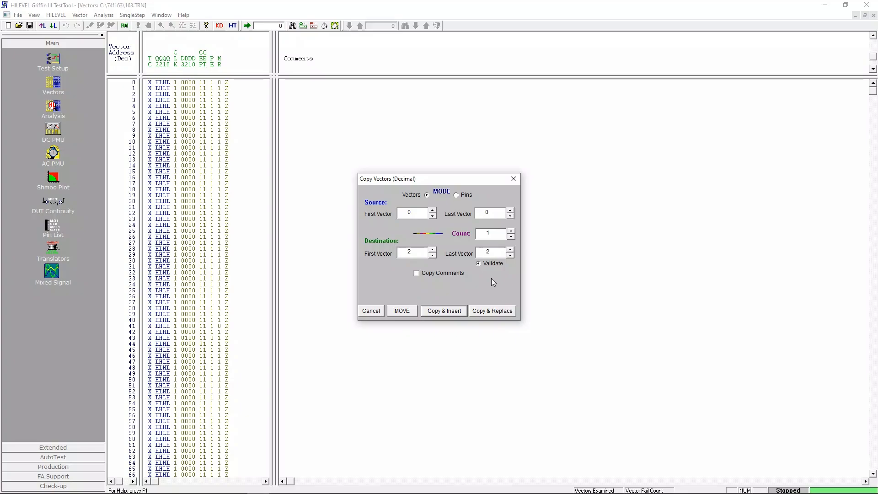
{"action": "left_click", "coordinate": [457, 197]}
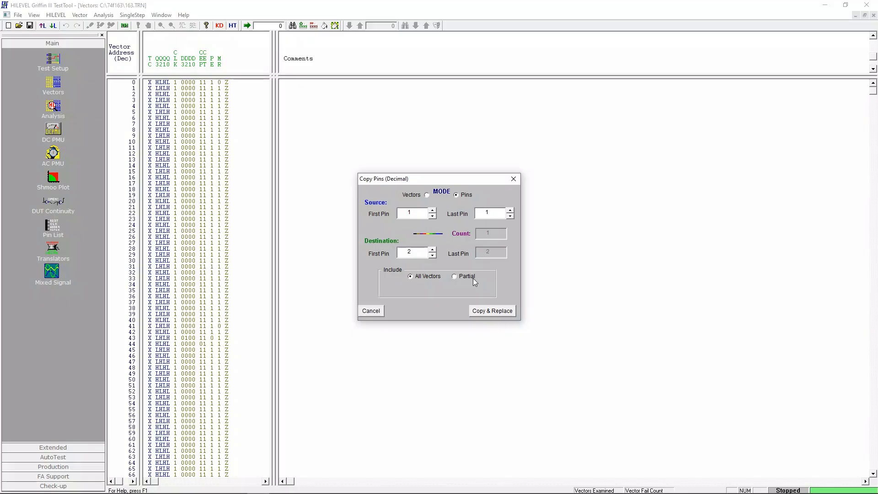
{"action": "left_click", "coordinate": [494, 310]}
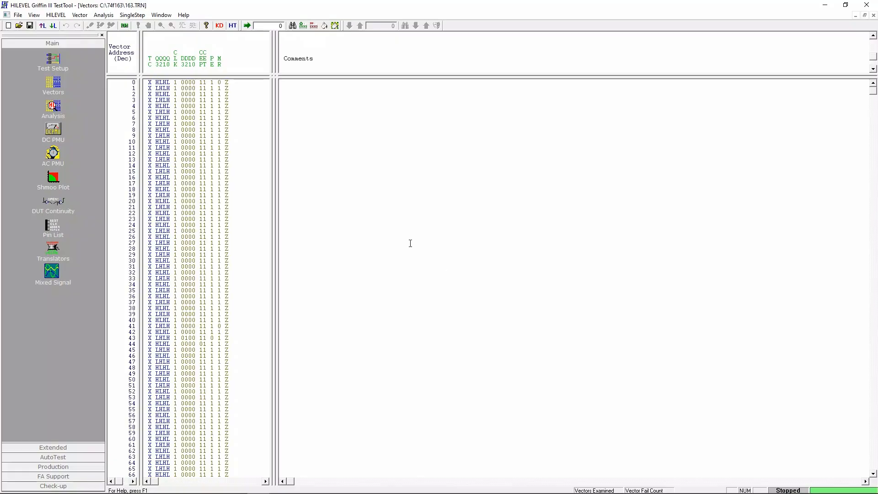
- Load all vectors of the 74F163 setup with 0's
{"action": "left_click", "coordinate": [81, 16]}
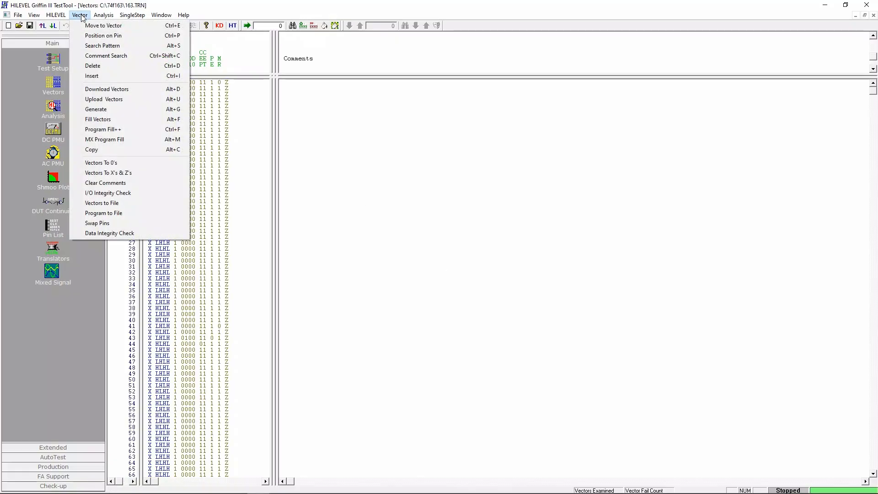
{"action": "left_click", "coordinate": [141, 163]}
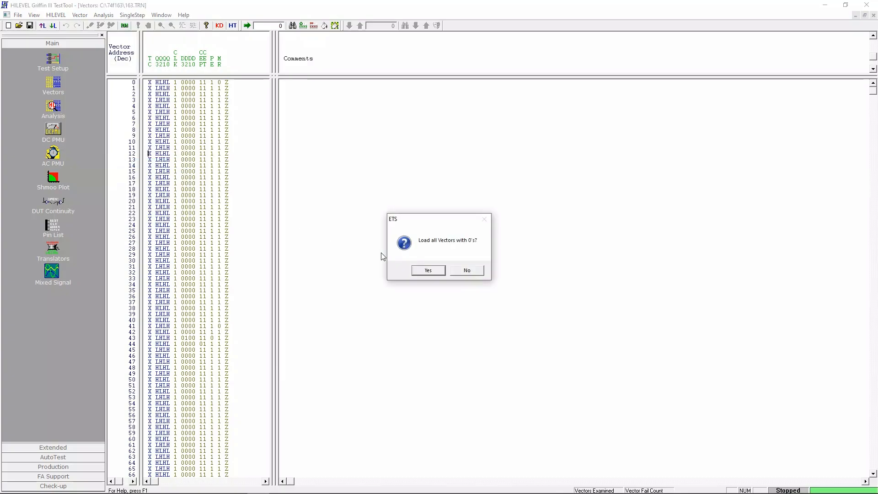
{"action": "left_click", "coordinate": [417, 271]}
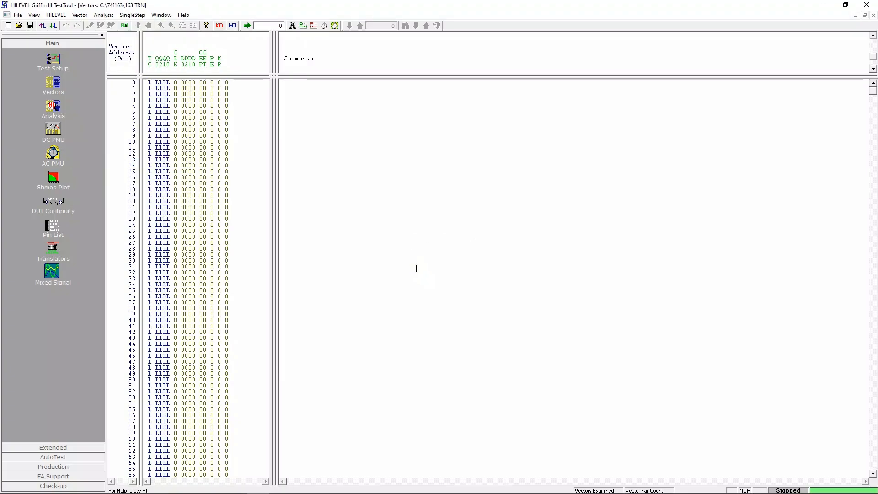
- Load all vectors with X's and Z's
{"action": "left_click", "coordinate": [79, 14]}
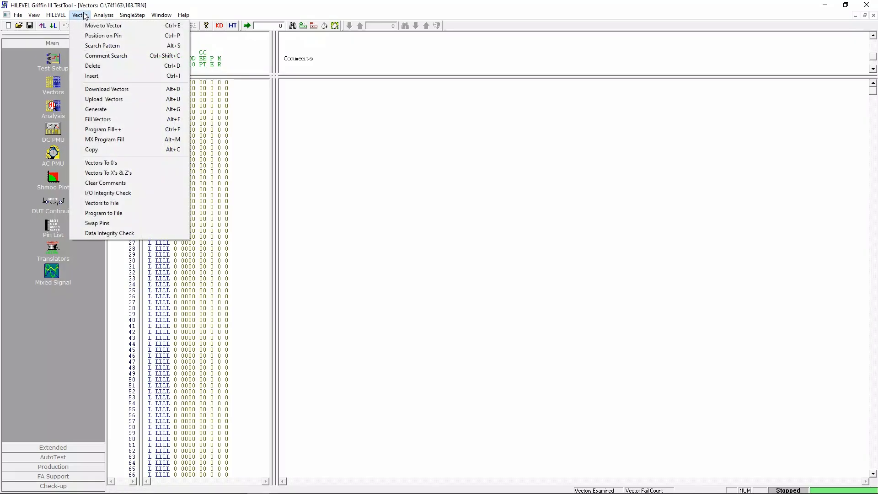
{"action": "left_click", "coordinate": [143, 170]}
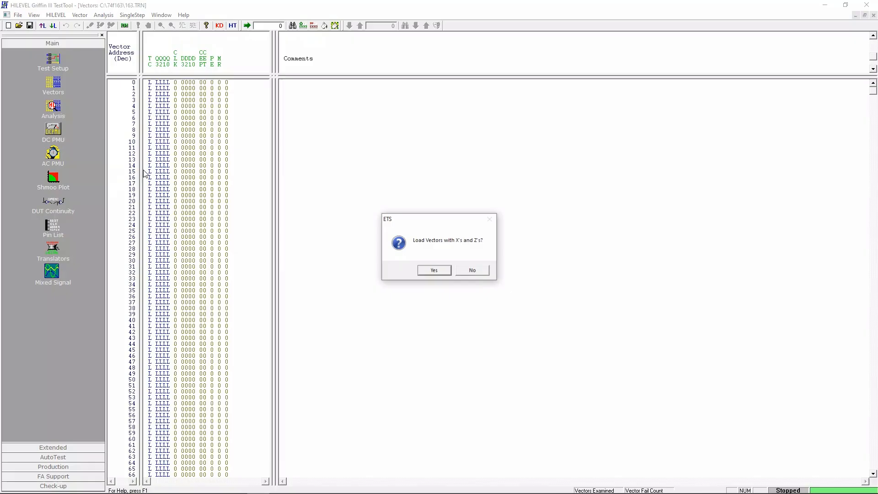
{"action": "left_click", "coordinate": [425, 271]}
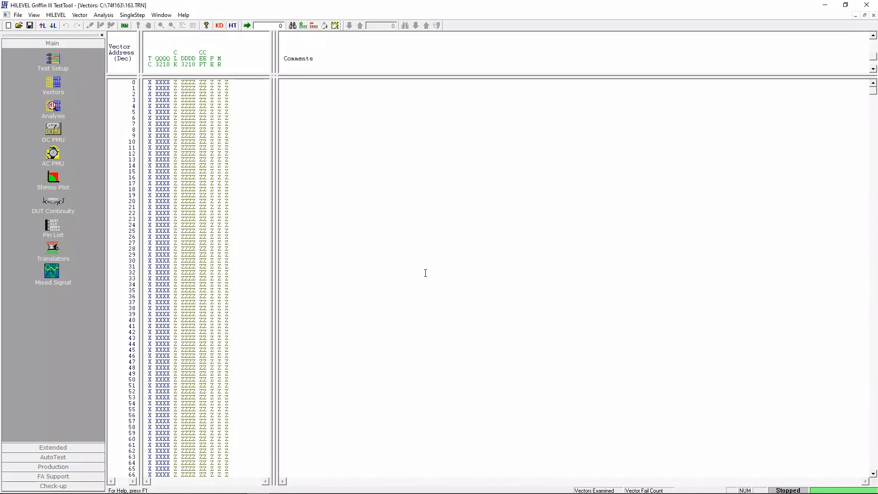
- Run the I/O integrity check on the vectors without removing tristate-and-unmasked conditions through the mask bit
{"action": "left_click", "coordinate": [80, 15]}
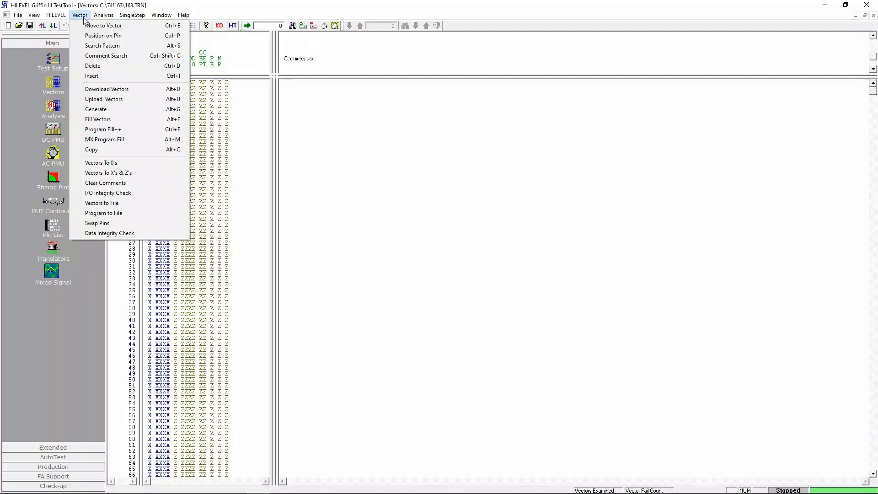
{"action": "left_click", "coordinate": [157, 193]}
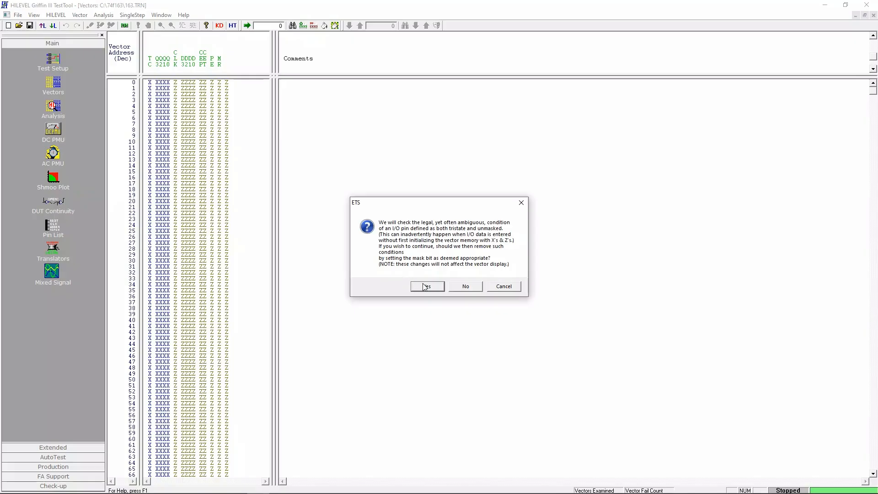
{"action": "left_click", "coordinate": [464, 287]}
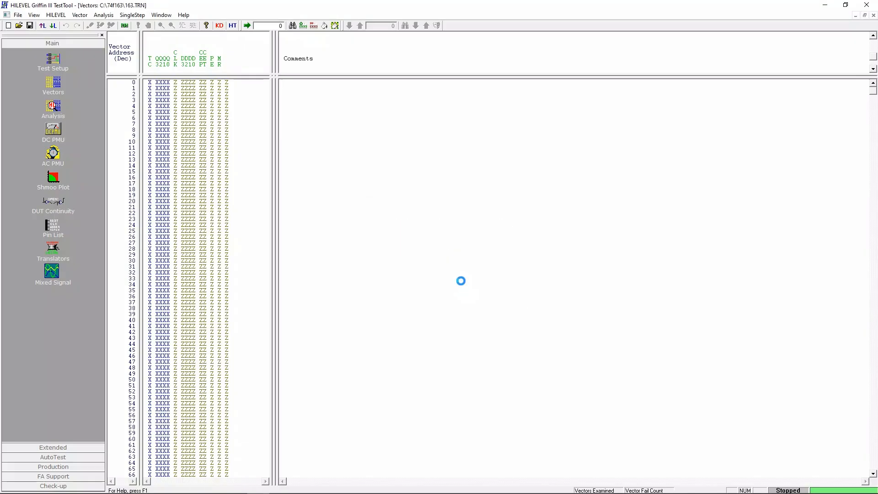
- Bring up the available vector commands
{"action": "left_click", "coordinate": [81, 16]}
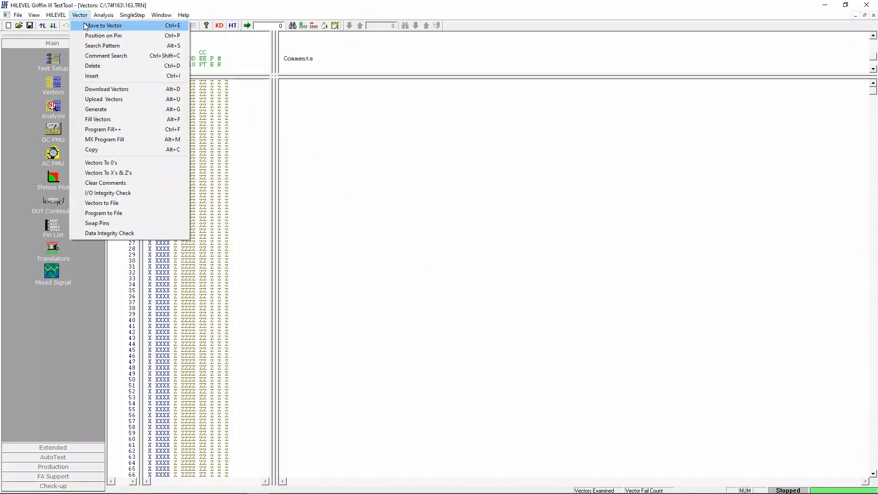